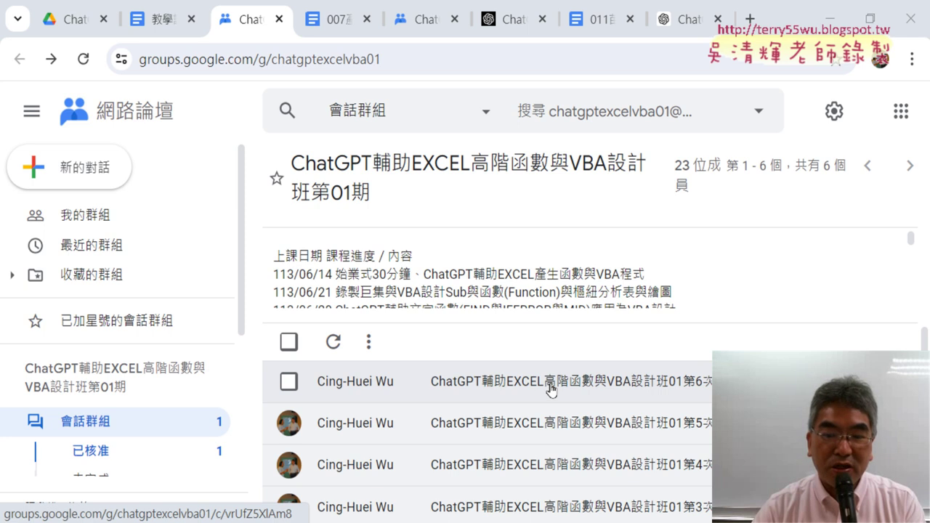
Open the 班01第6次上課 post and scroll through its eight lesson items and course links
left_click(552, 386)
scroll(618, 371, "down", 3)
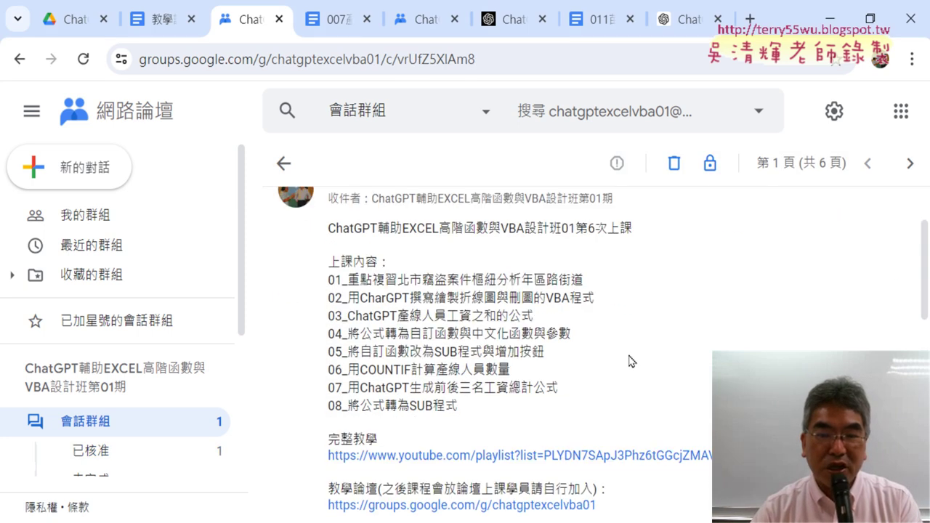
scroll(630, 360, "down", 3)
scroll(629, 360, "up", 3)
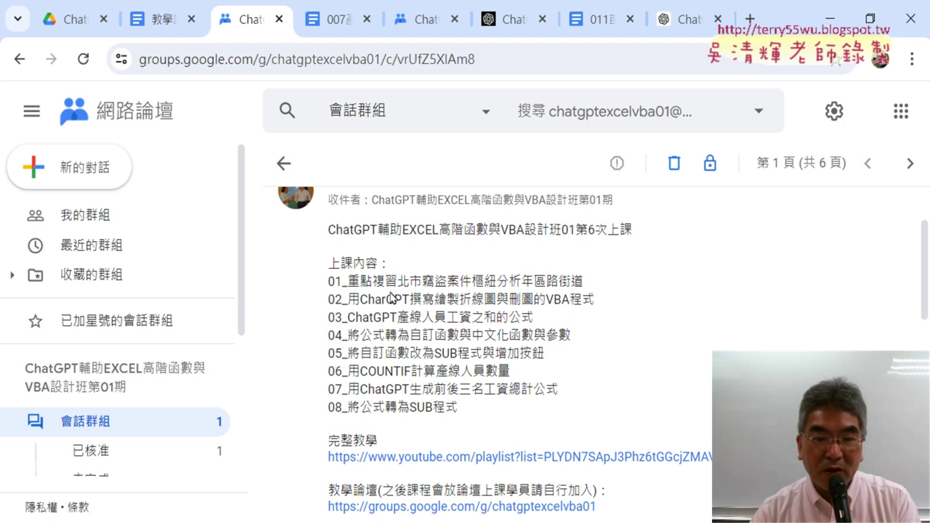
left_click_drag(397, 282, 534, 281)
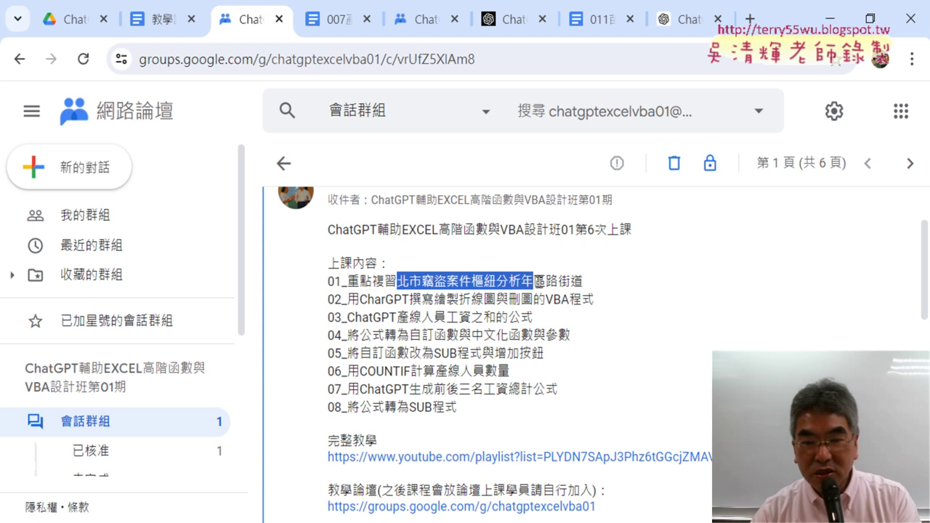
mouse_move(534, 281)
left_mouse_down()
mouse_move(521, 281)
mouse_move(583, 281)
left_mouse_up()
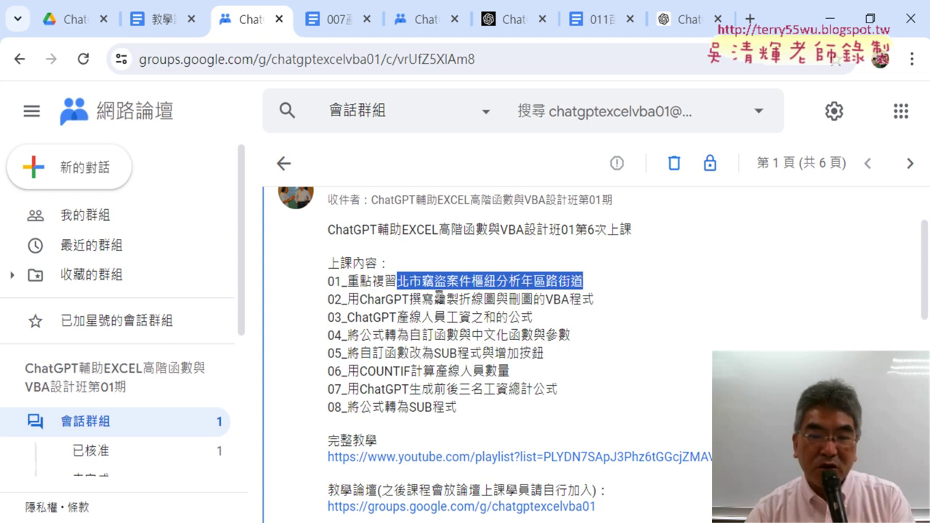
left_click(439, 297)
left_click_drag(368, 298, 495, 298)
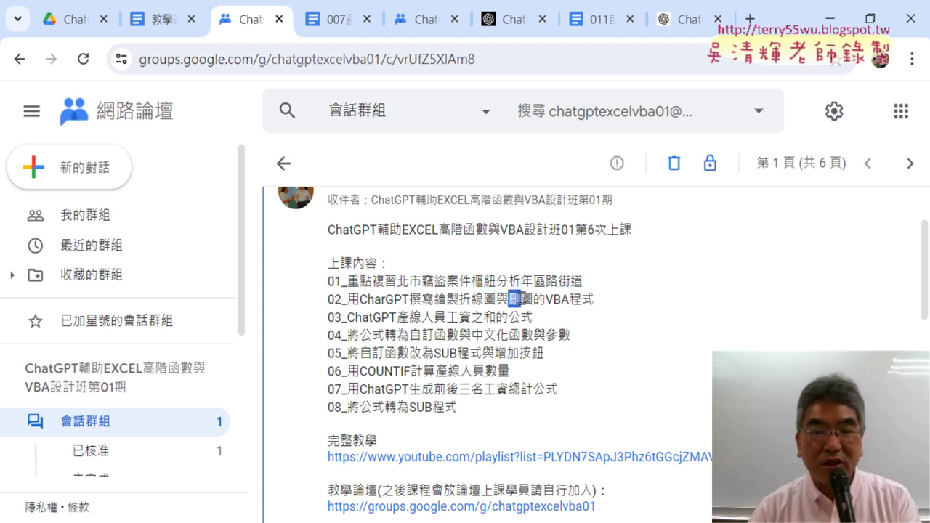
left_click_drag(508, 298, 534, 299)
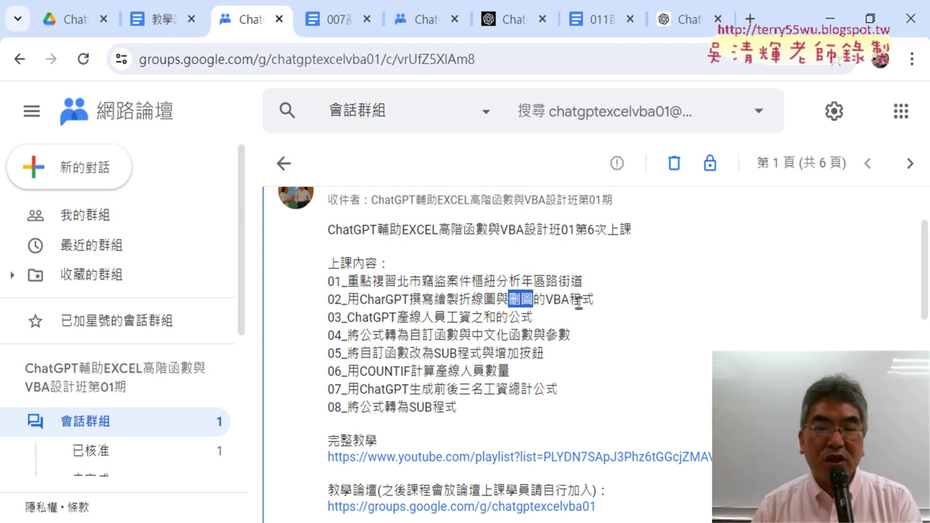
left_click_drag(459, 299, 496, 299)
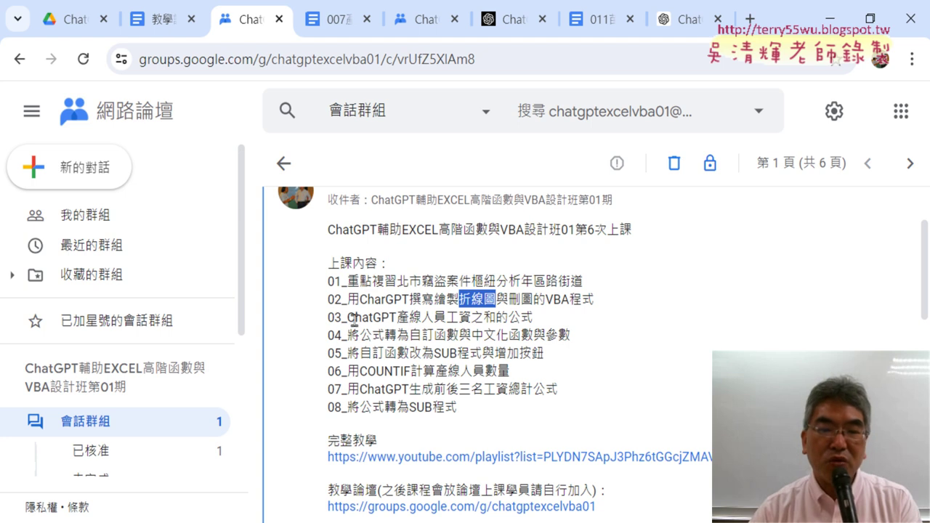
left_click_drag(348, 317, 396, 318)
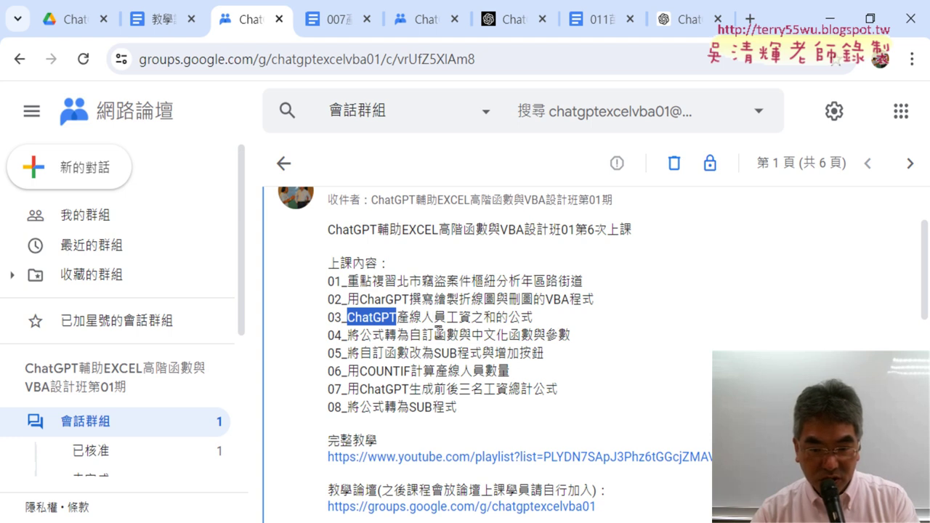
left_click(369, 354)
left_click_drag(368, 354, 531, 356)
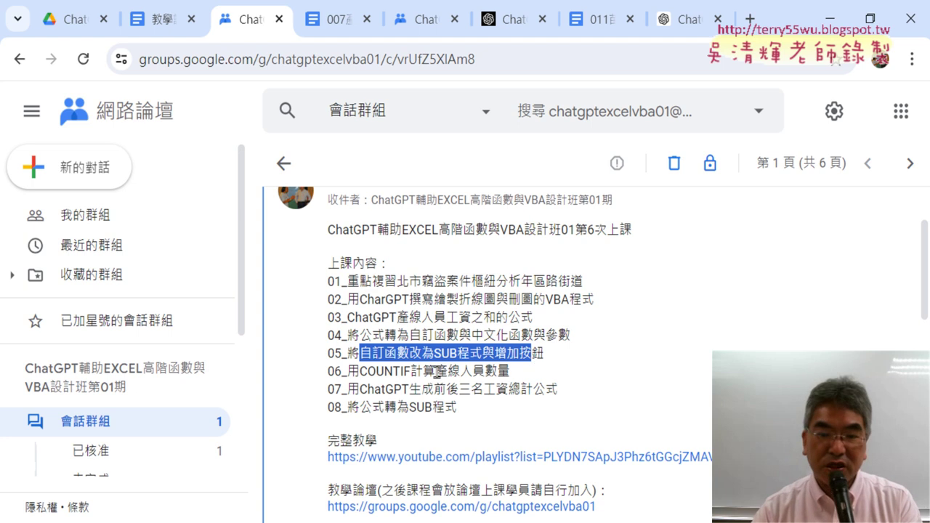
left_click_drag(435, 371, 510, 371)
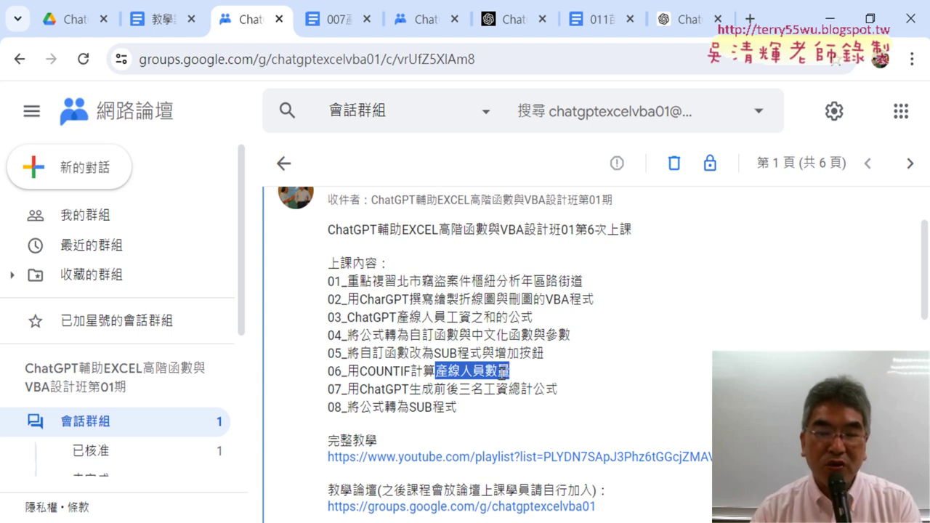
Highlight the phrase 前後三名 in lesson item 07 about totaling top and bottom three wages
left_click(433, 390)
left_click_drag(433, 390, 484, 391)
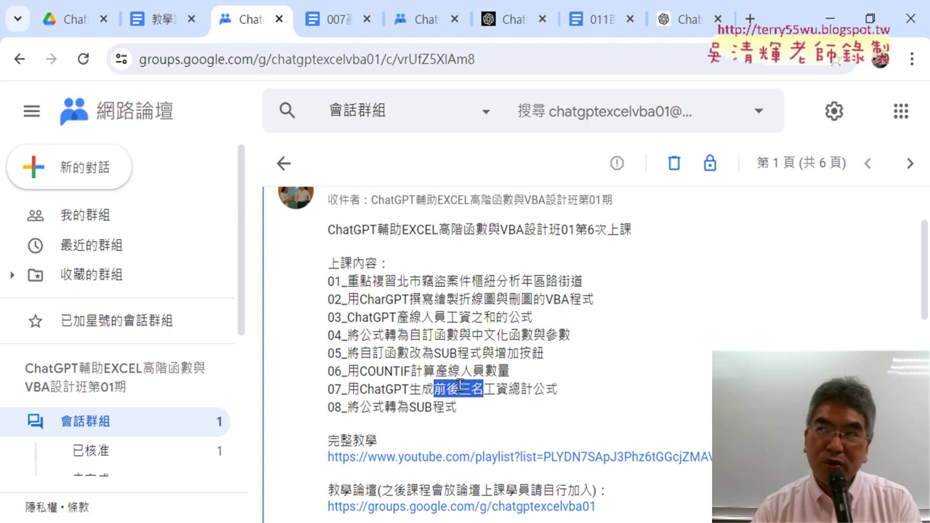
left_click(440, 389)
left_click_drag(436, 389, 449, 389)
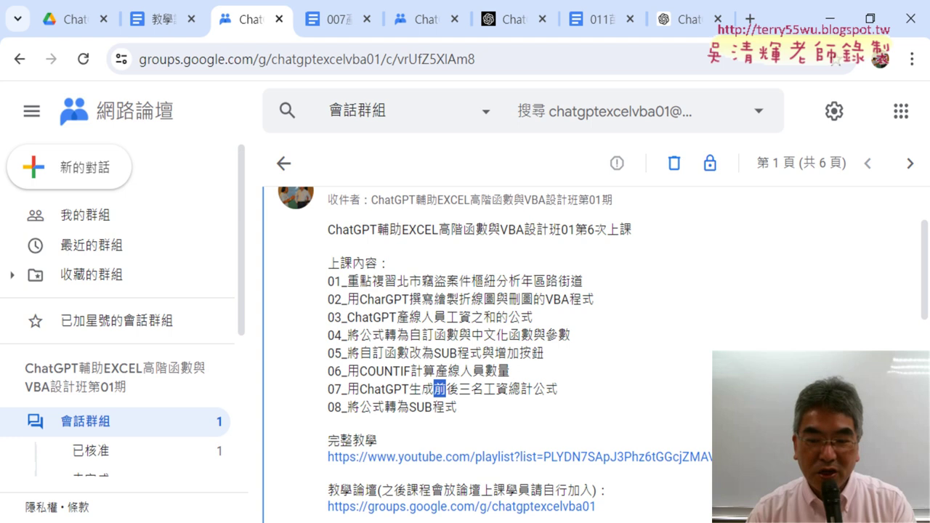
Switch to the 04數學函數 example folder and select 011苗栗和宜蘭的總人數.xlsx
left_click(533, 515)
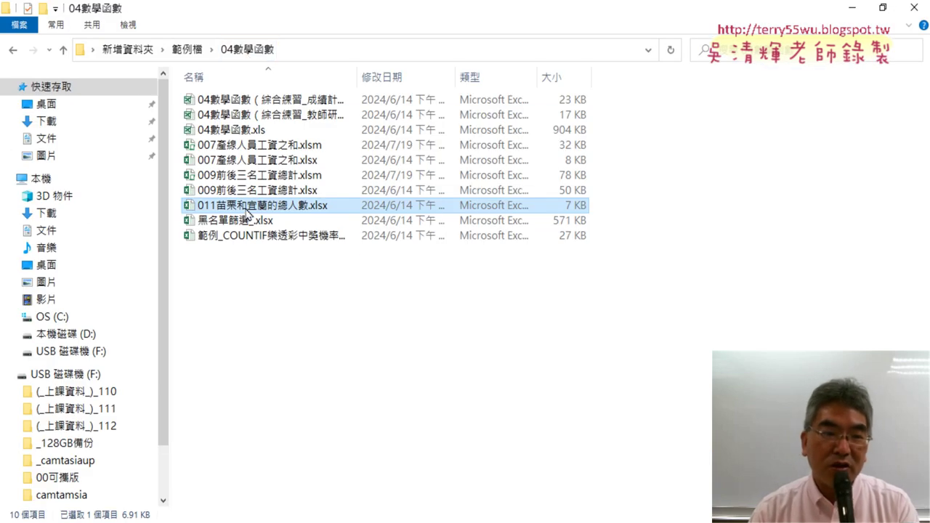
left_click(306, 179)
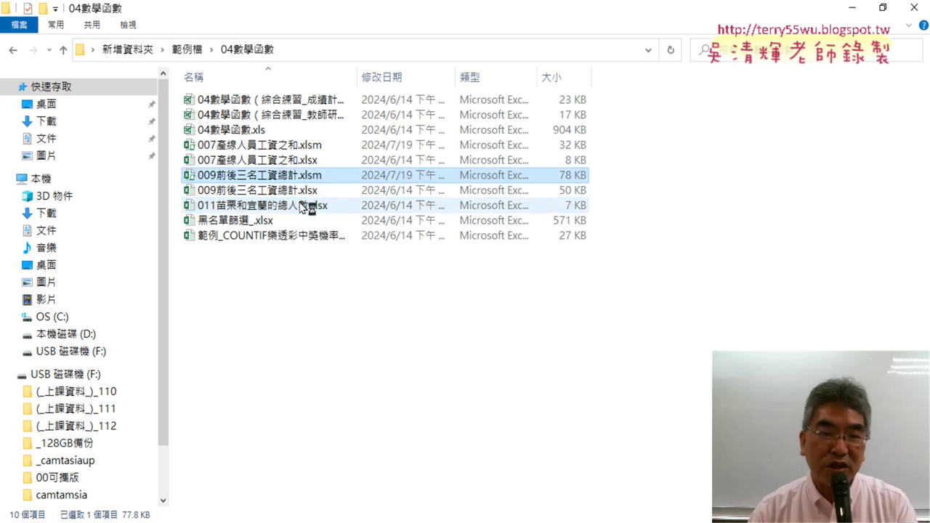
left_click(304, 206)
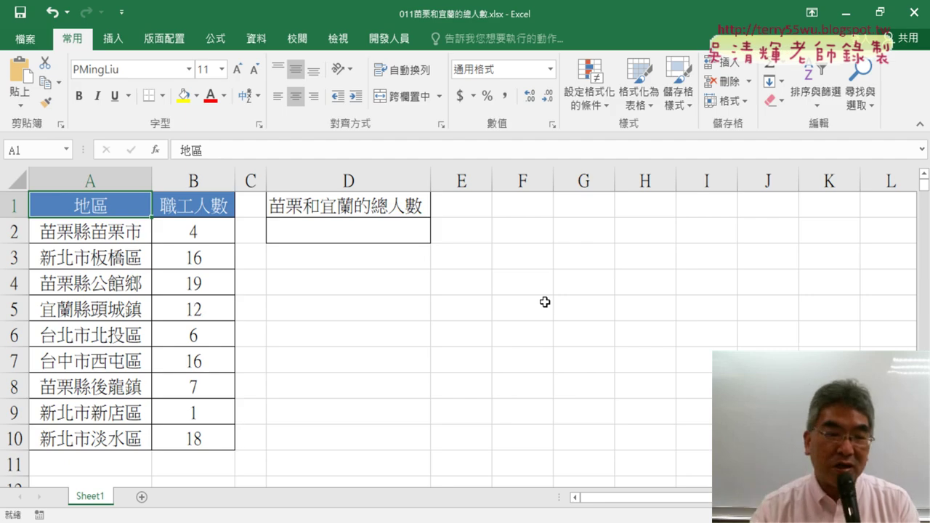
Review region names in A2:A10 and staff counts in B2:B10, then select D2 for the total
left_click(94, 233)
left_click_drag(94, 249, 96, 450)
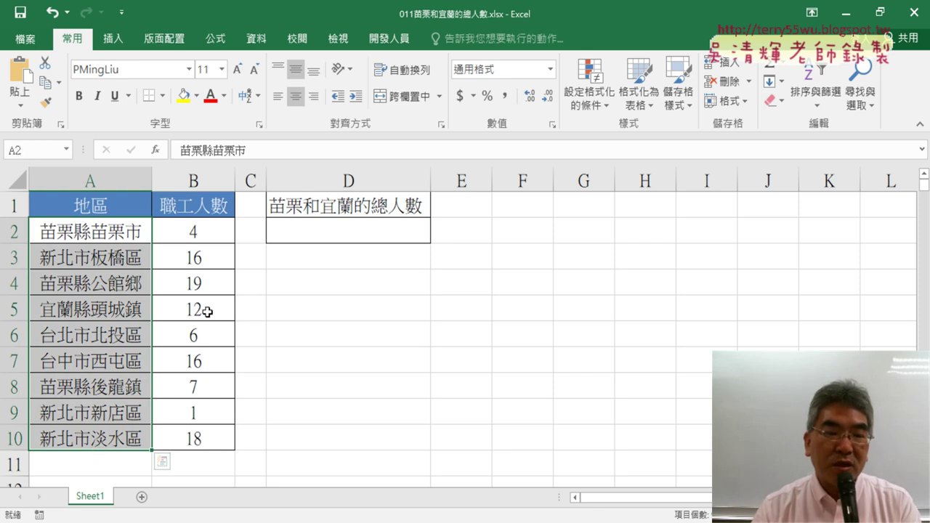
left_click_drag(208, 232, 211, 441)
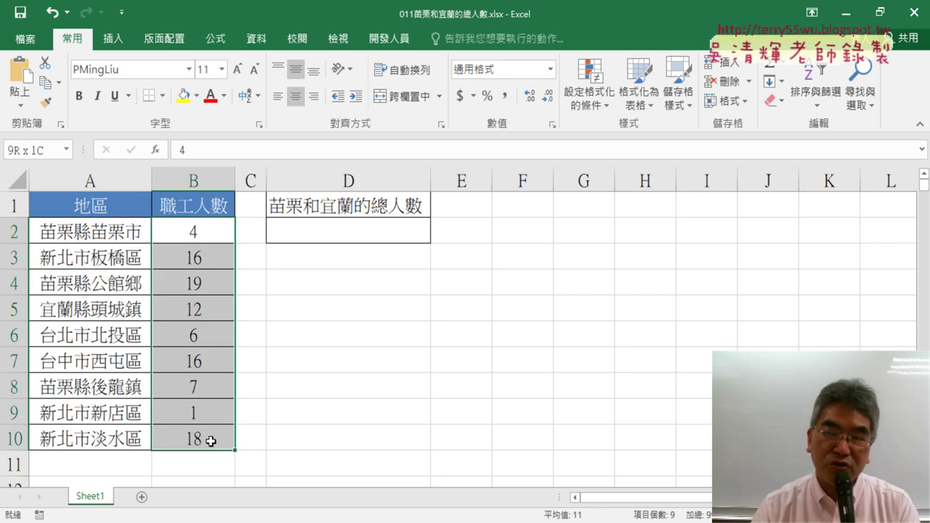
left_click_drag(86, 232, 93, 439)
left_click_drag(206, 232, 208, 436)
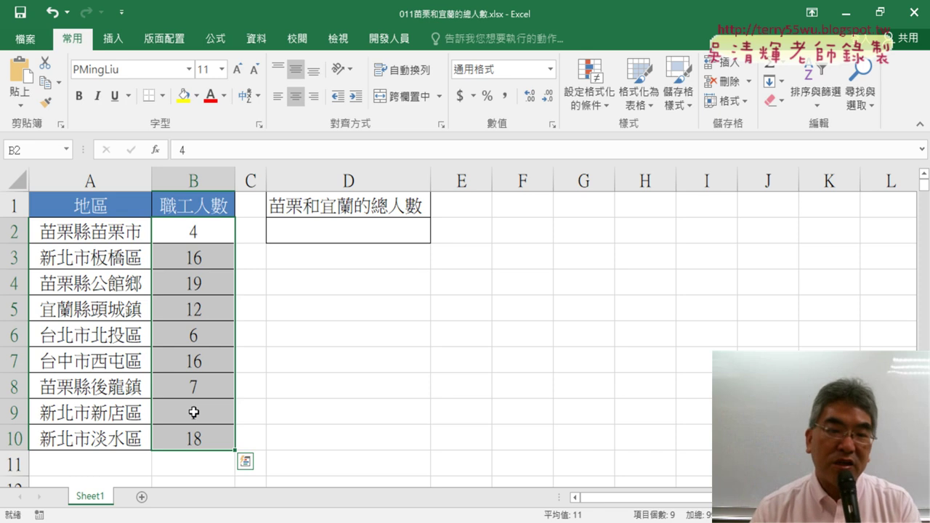
left_click(350, 231)
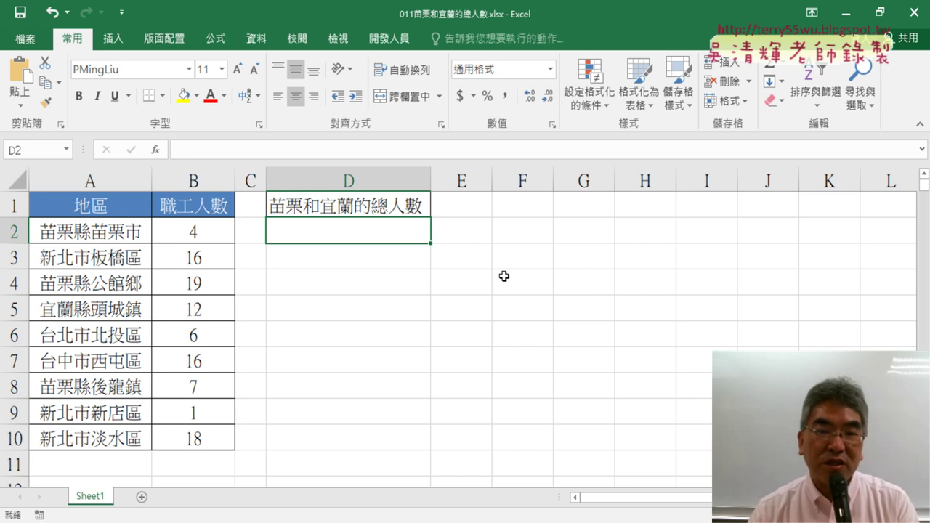
left_click(312, 209)
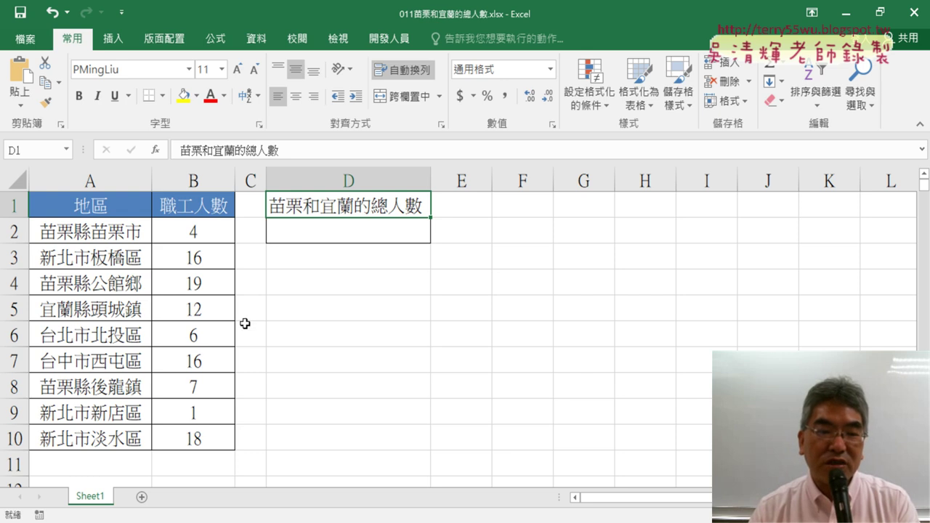
left_click(360, 232)
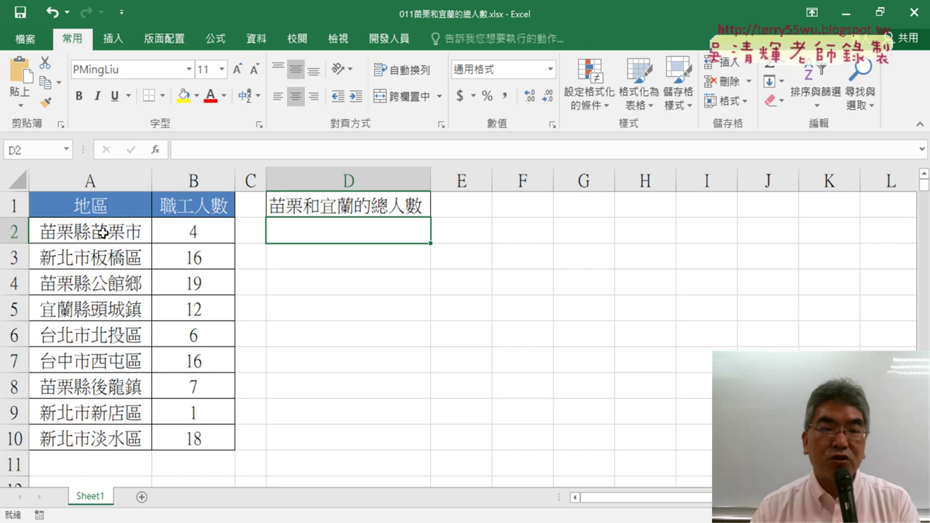
left_click_drag(102, 233, 197, 439)
left_click(364, 231)
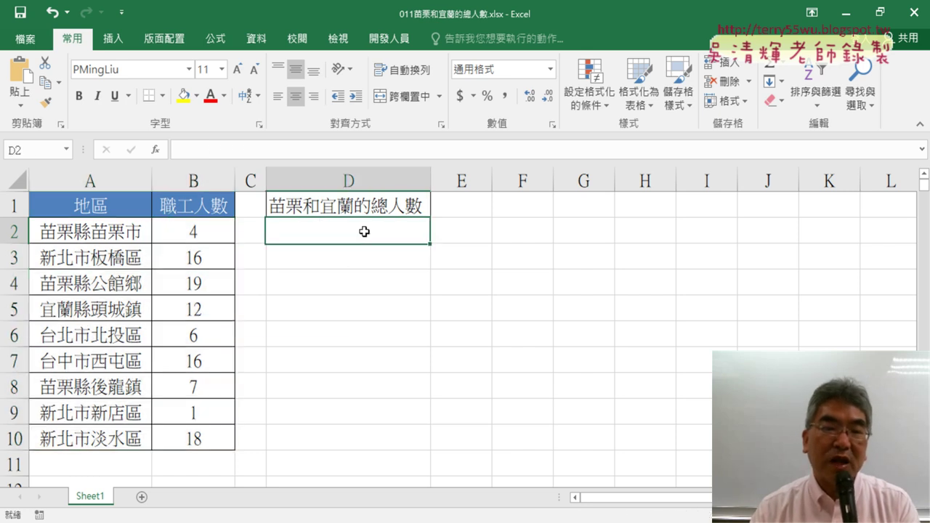